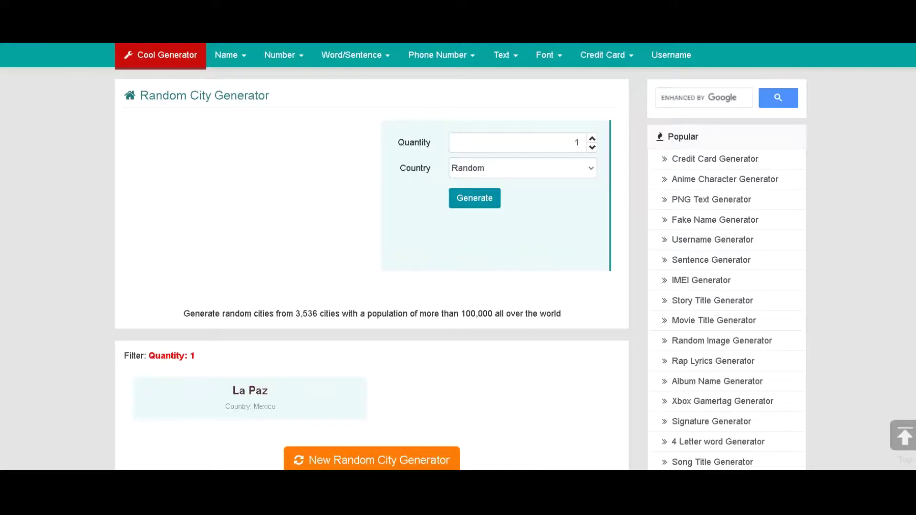
Generate one random city from any country and set Zaporizhia as the target city in NUKEMAP.
left_click(475, 198)
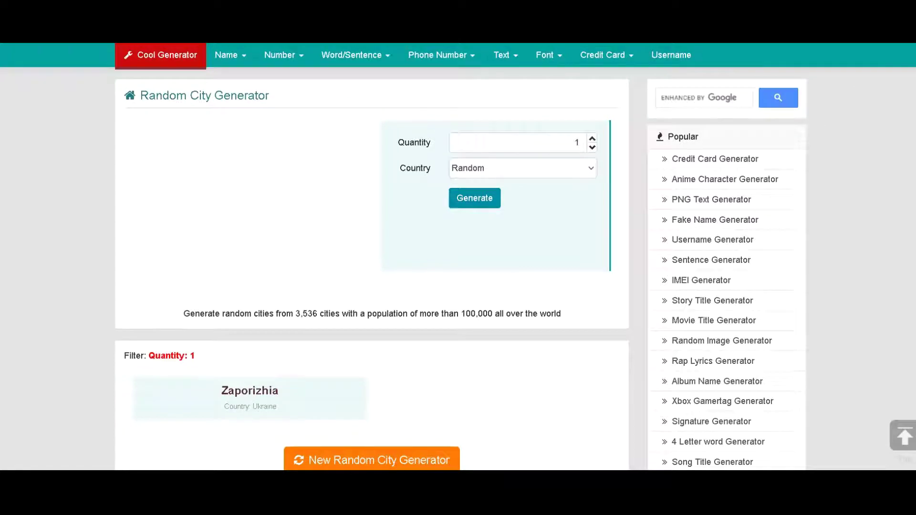
left_click_drag(221, 391, 279, 391)
key("ctrl+c")
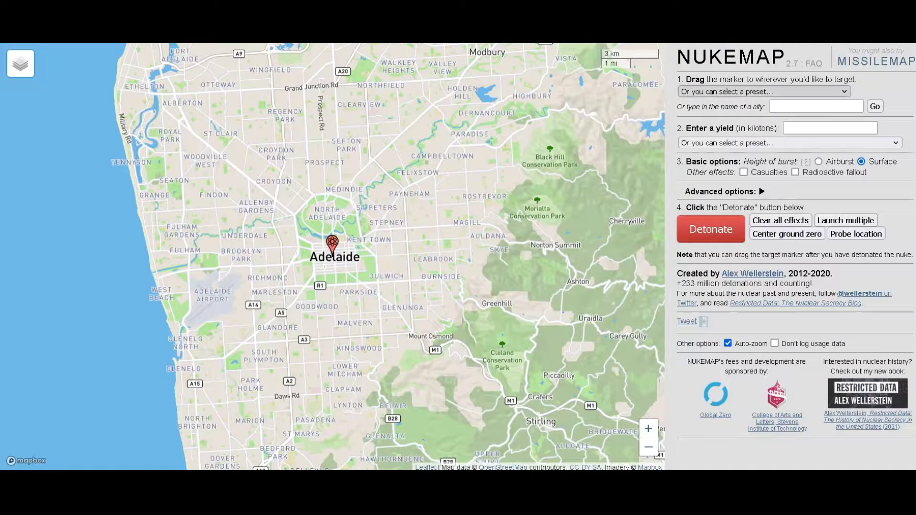
left_click(815, 106)
key("ctrl+v")
key("Return")
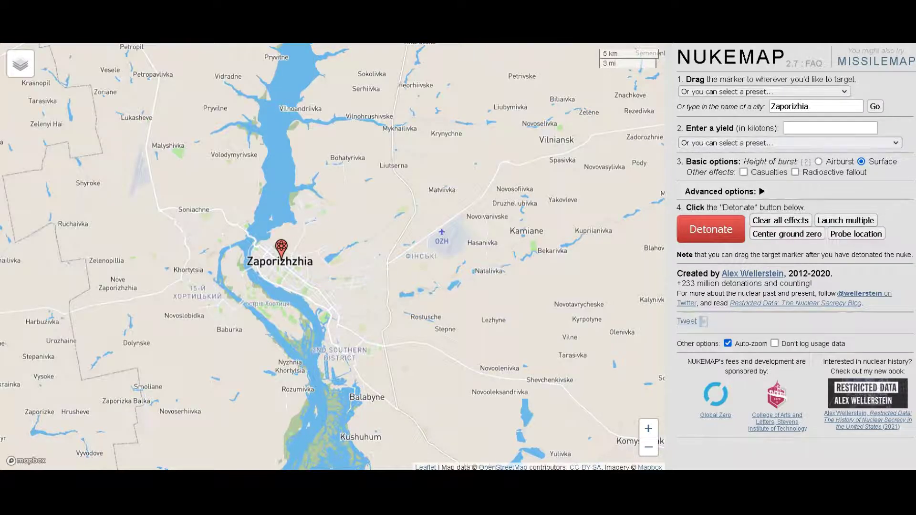
left_click(763, 92)
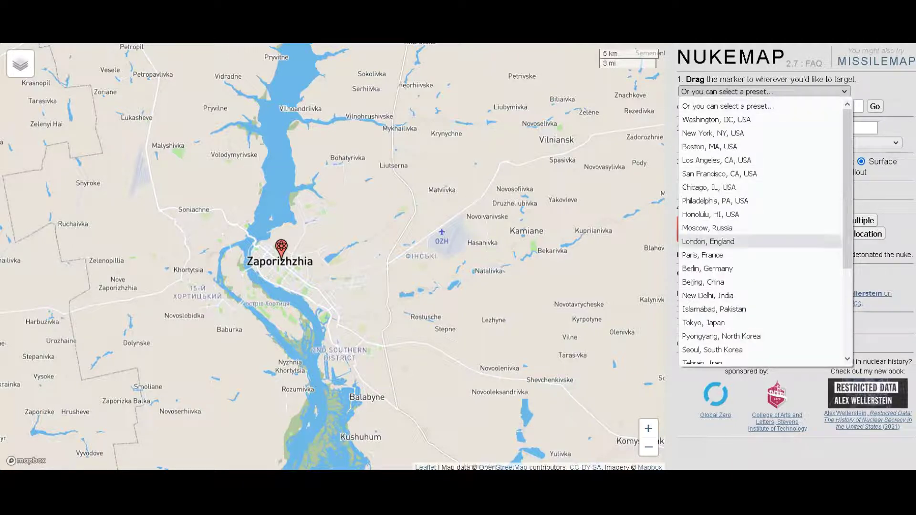
left_click(763, 91)
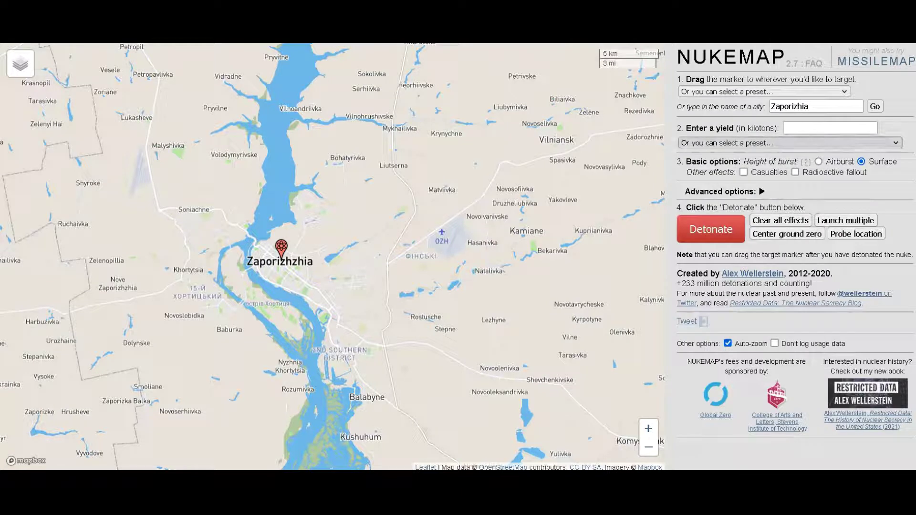
Choose the "Tsar Bomba" - largest USSR bomb tested (50 Mt) preset as the yield.
left_click(790, 142)
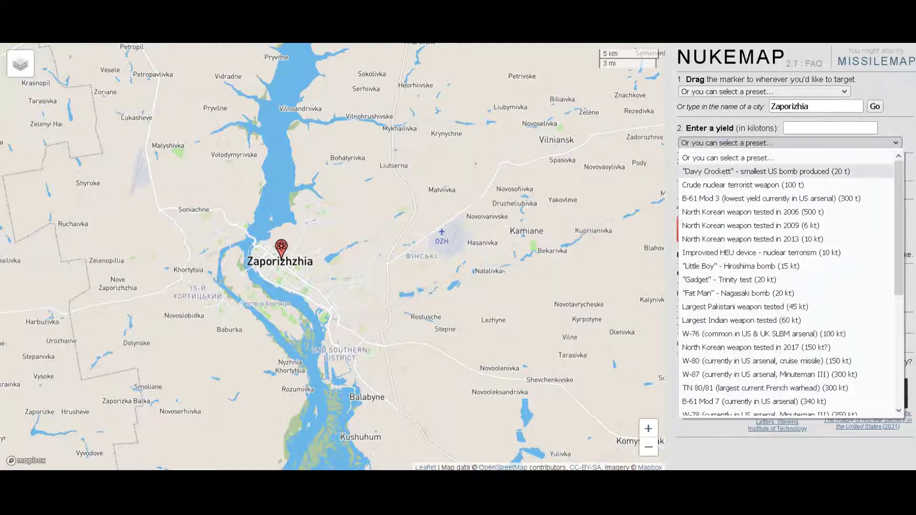
scroll(787, 355, "down", 4)
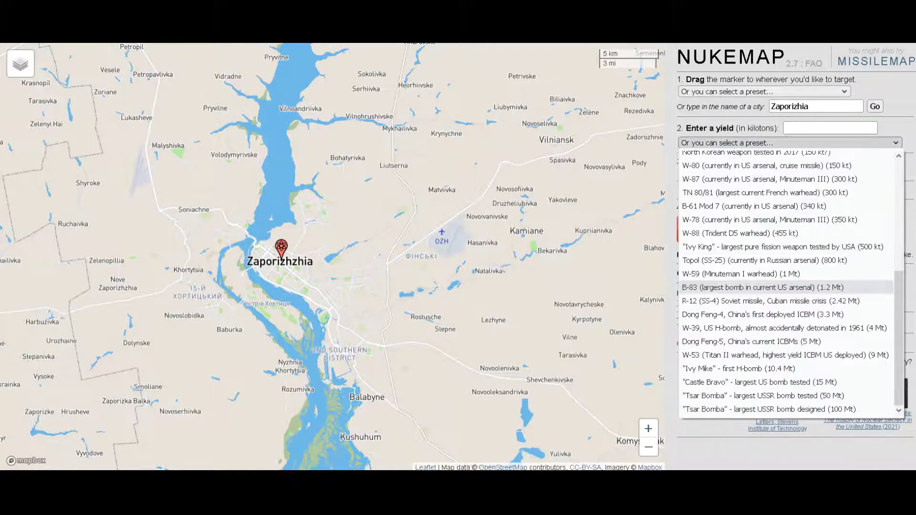
scroll(787, 267, "up", 5)
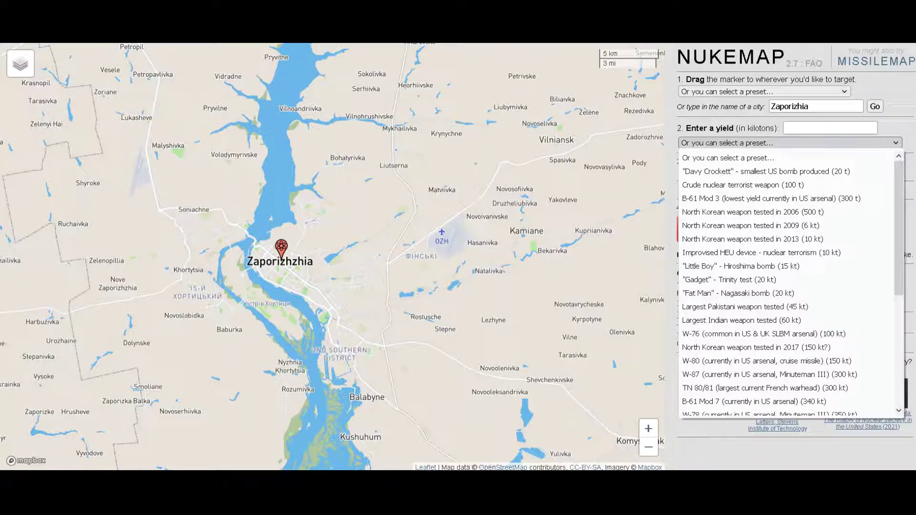
scroll(785, 246, "down", 5)
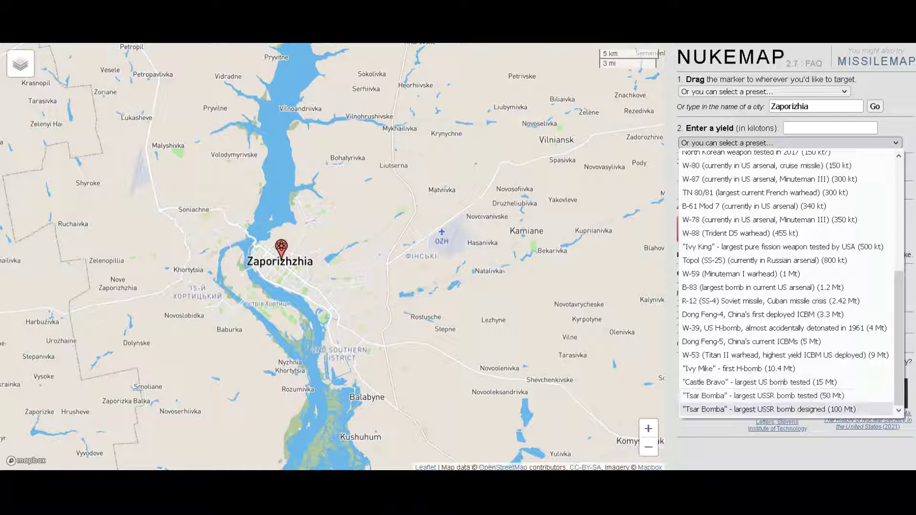
left_click(763, 396)
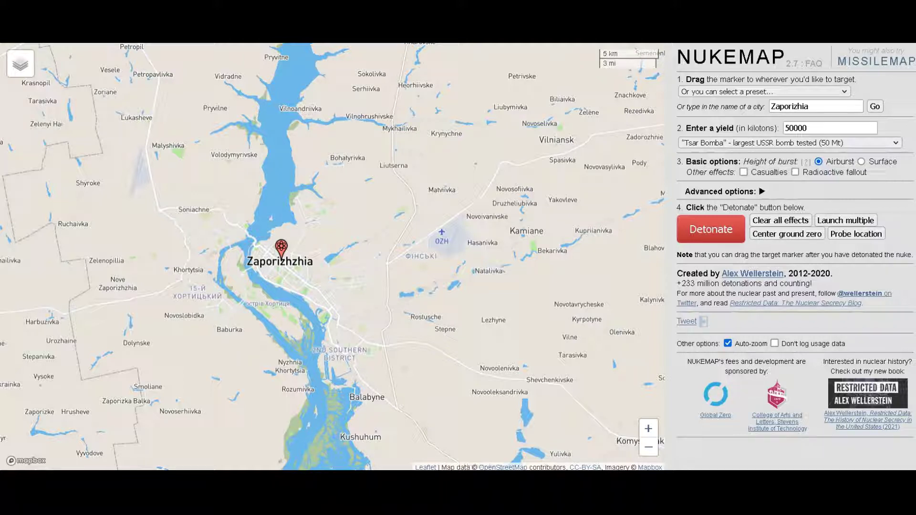
Enable the Crater and Fallout effects in the advanced options.
left_click(723, 191)
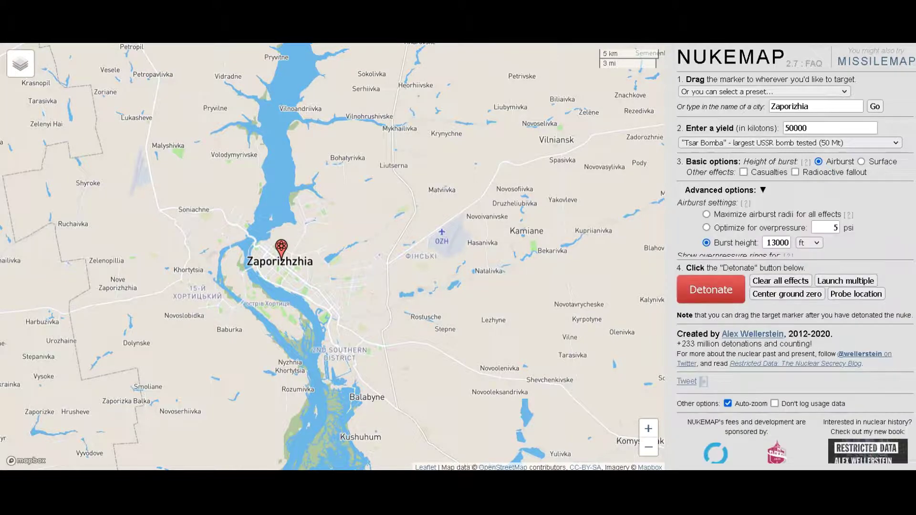
scroll(795, 267, "down", 5)
scroll(795, 267, "down", 1)
scroll(795, 267, "up", 5)
scroll(795, 267, "down", 3)
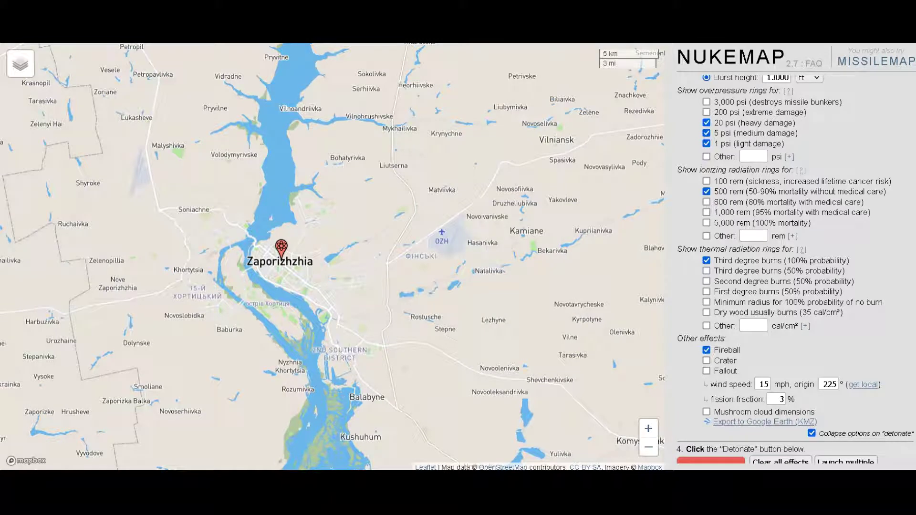
left_click(706, 361)
left_click(706, 370)
scroll(795, 268, "up", 2)
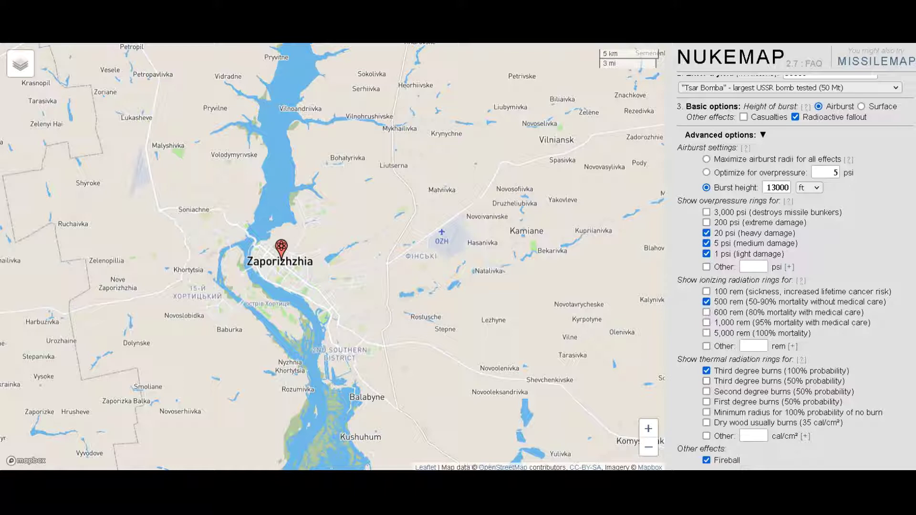
Show thermal rings for 50% third, second and first degree burns and the minimum no-burn radius, and detonate the bomb.
left_click(707, 382)
left_click(706, 392)
left_click(706, 402)
left_click(706, 413)
scroll(796, 270, "up", 2)
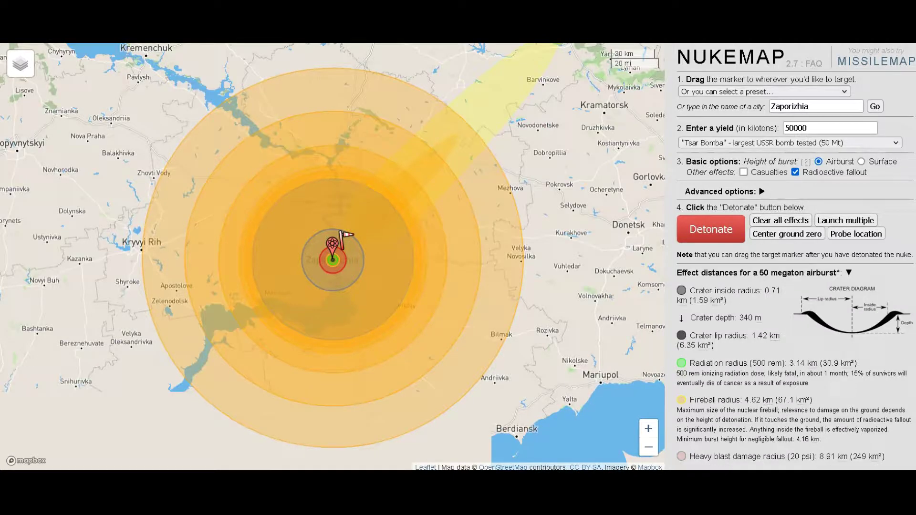
Turn off radioactive fallout and compare the extent of the effect rings with the surrounding countries.
left_click(795, 172)
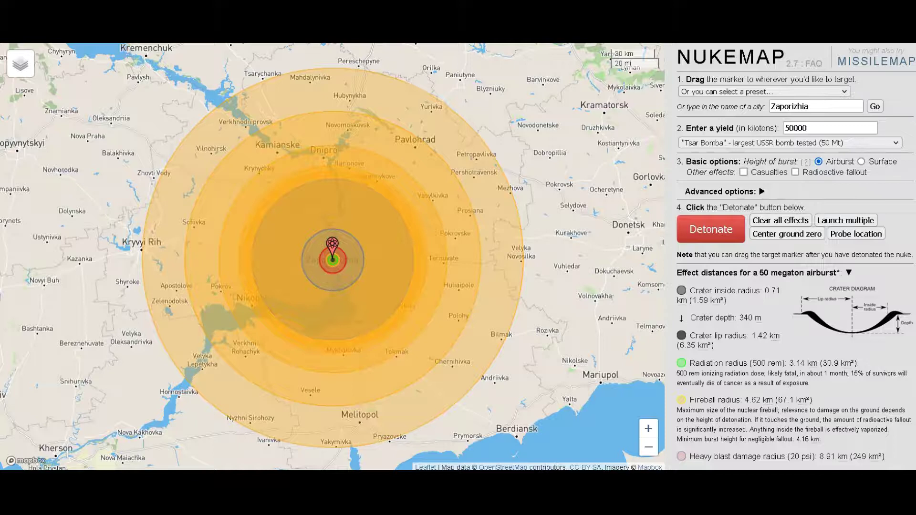
scroll(571, 190, "down", 2)
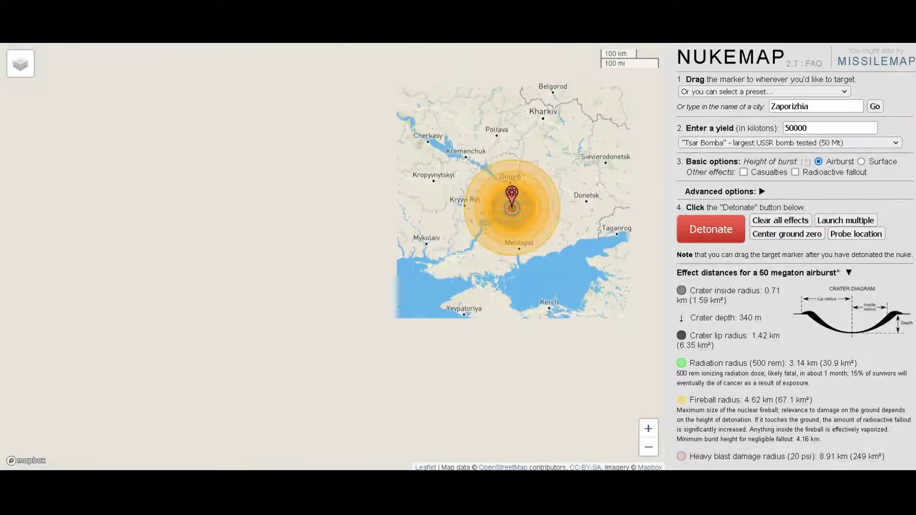
scroll(530, 237, "down", 1)
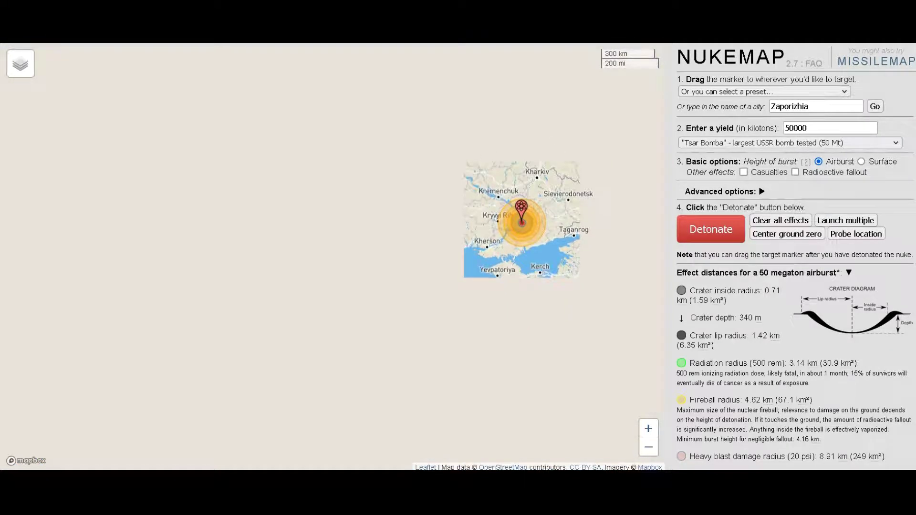
left_click_drag(531, 237, 515, 248)
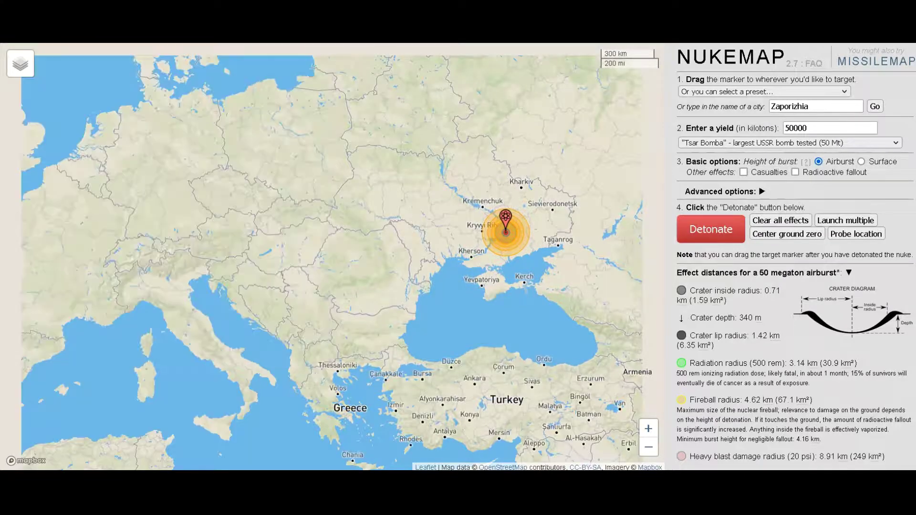
scroll(514, 223, "up", 1)
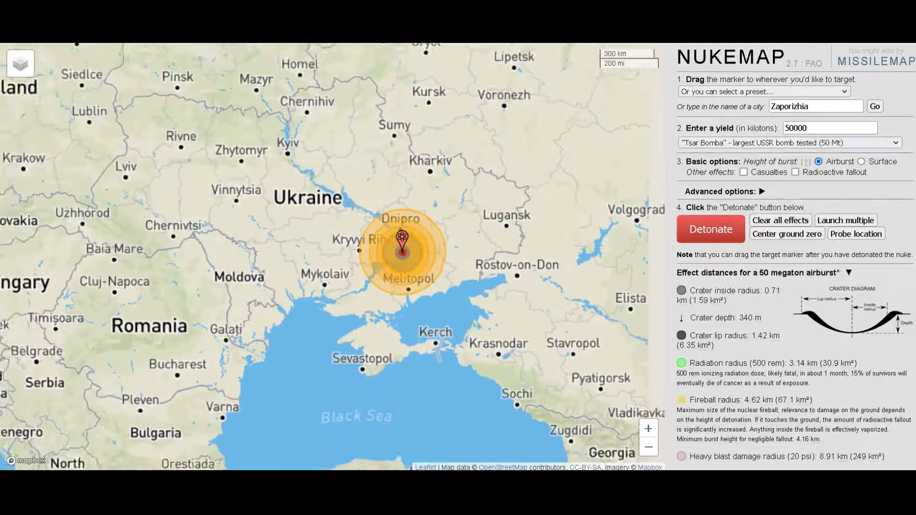
Examine the effect rings over Ukraine and the innermost rings around ground zero close up.
left_click_drag(462, 211, 498, 181)
scroll(471, 209, "up", 1)
left_click_drag(397, 277, 397, 224)
scroll(430, 231, "up", 1)
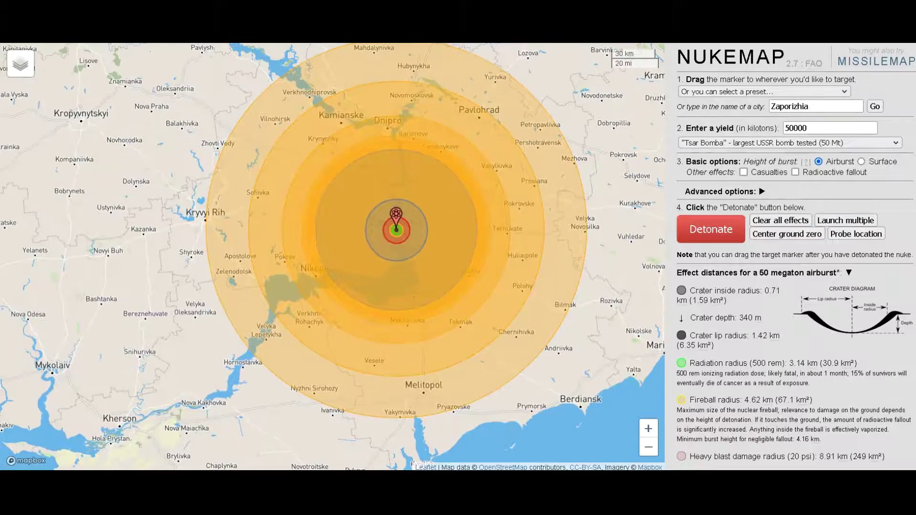
scroll(397, 224, "up", 3)
scroll(423, 274, "up", 2)
left_click_drag(424, 274, 527, 262)
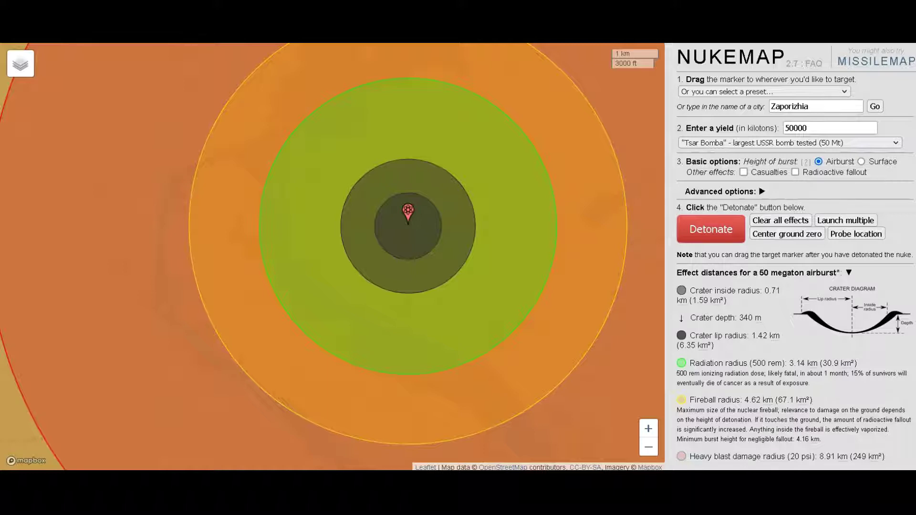
Read the crater, radiation, fireball and heavy to moderate blast radii and compare them with their rings on the map.
scroll(790, 257, "down", 1)
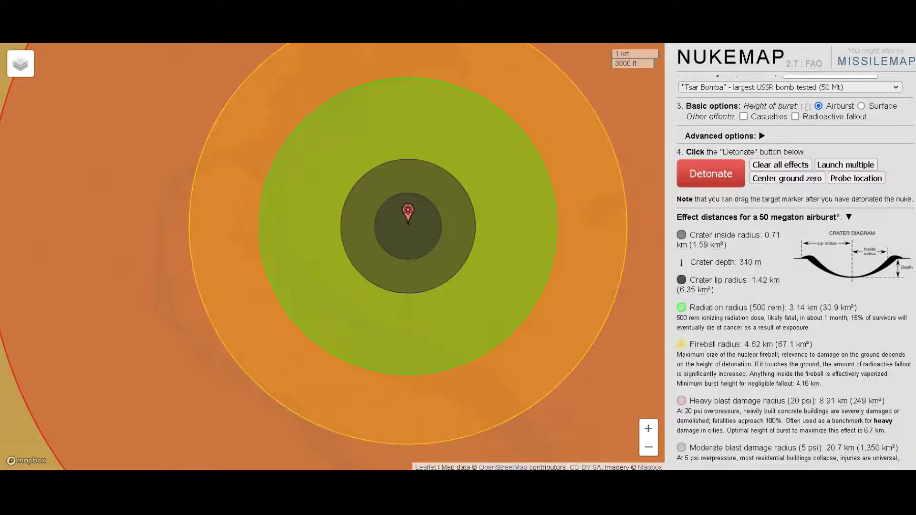
scroll(790, 257, "down", 1)
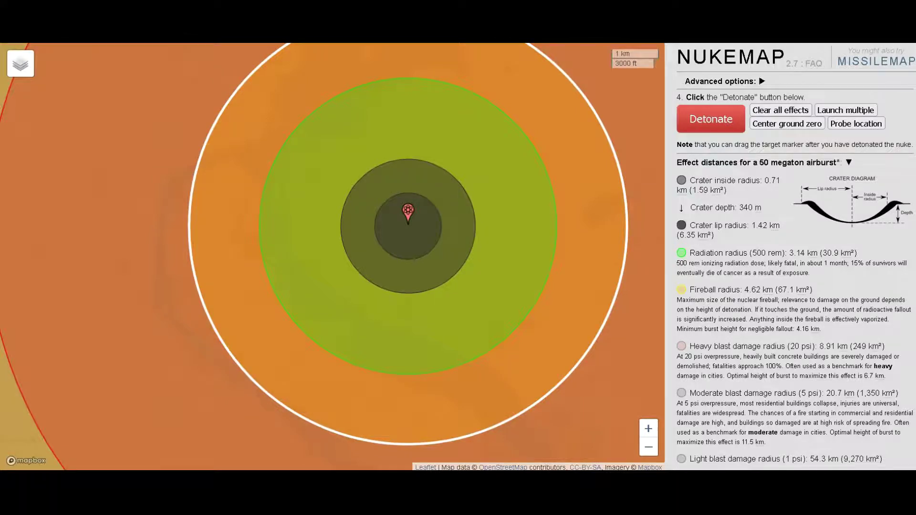
scroll(489, 240, "down", 1)
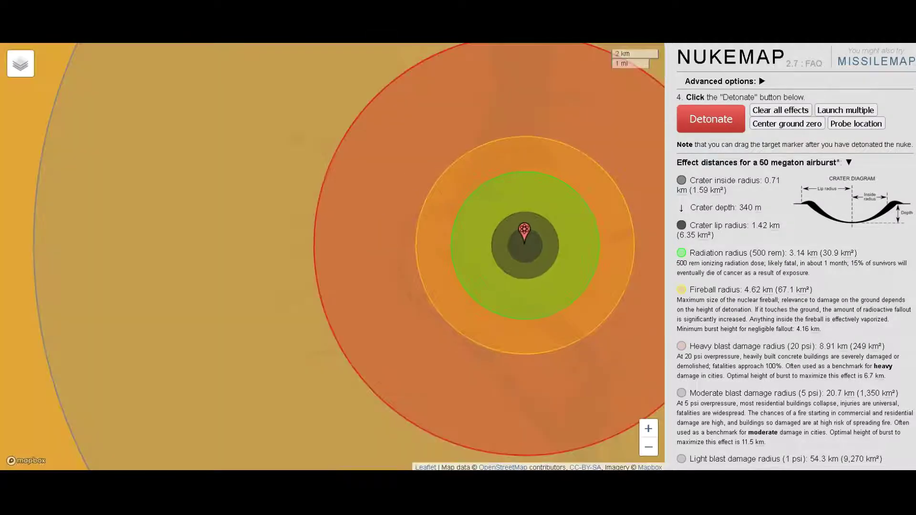
left_click_drag(489, 241, 439, 241)
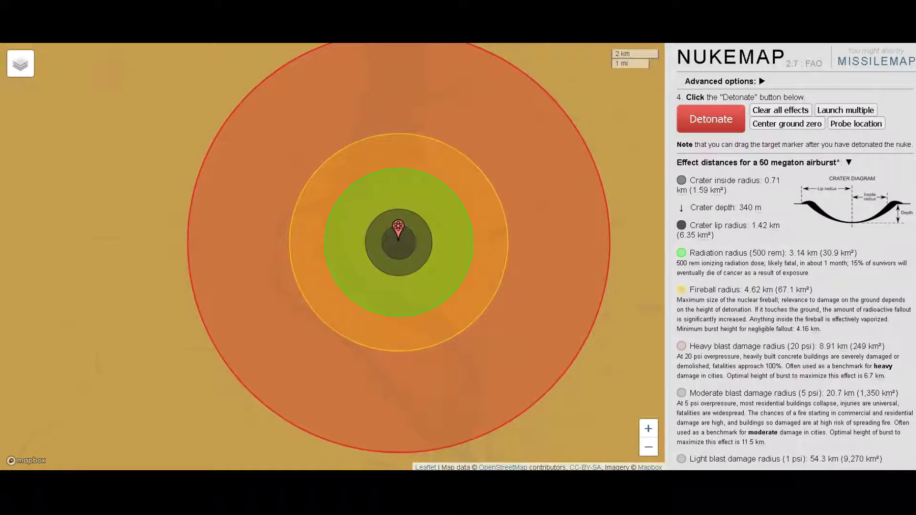
scroll(516, 238, "down", 1)
left_click_drag(516, 238, 433, 227)
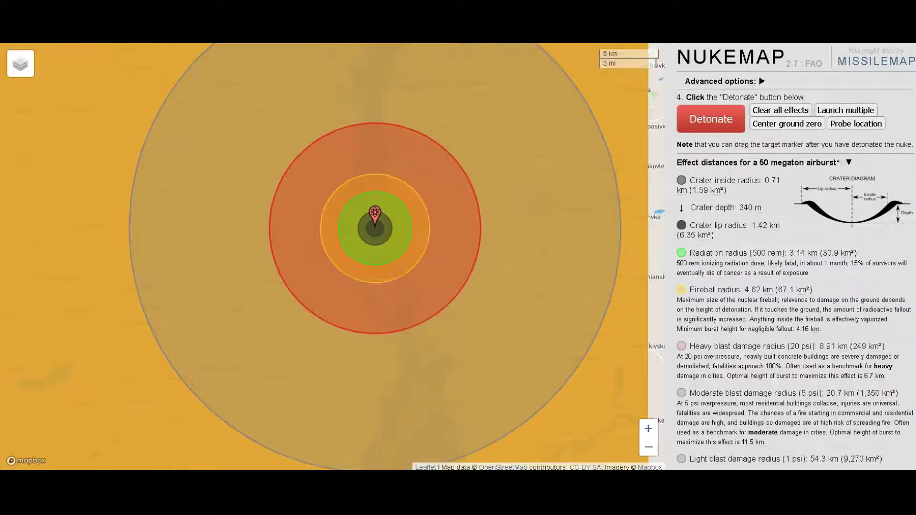
scroll(495, 304, "down", 2)
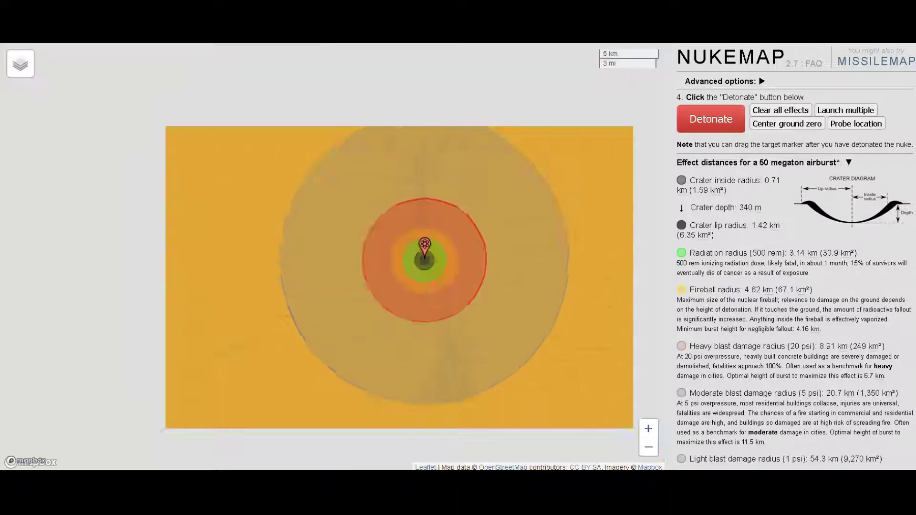
left_click_drag(496, 304, 413, 270)
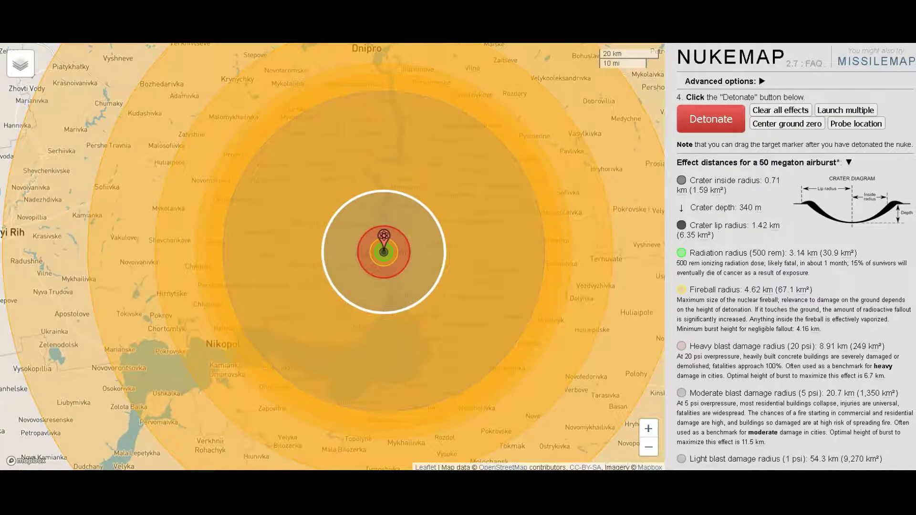
Read the light blast and thermal radiation radii and view the outermost no-harm ring in full on the map.
scroll(794, 271, "down", 1)
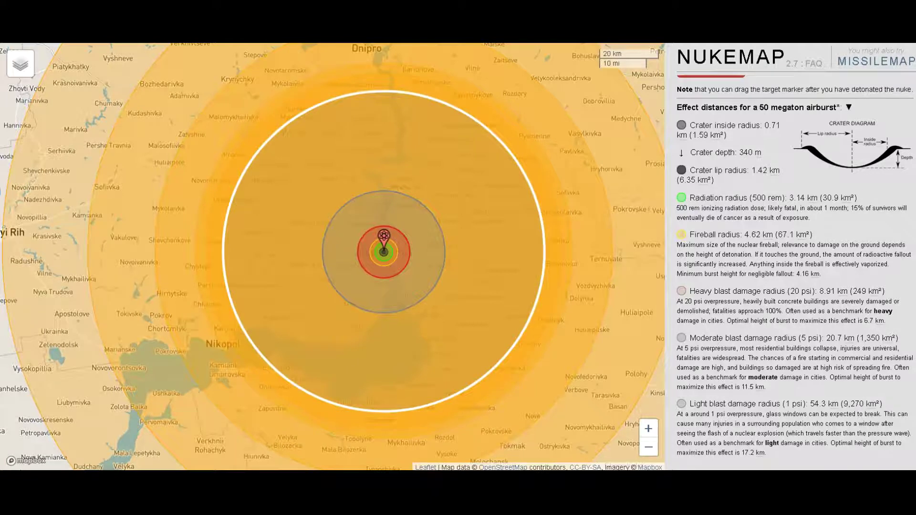
scroll(792, 267, "down", 4)
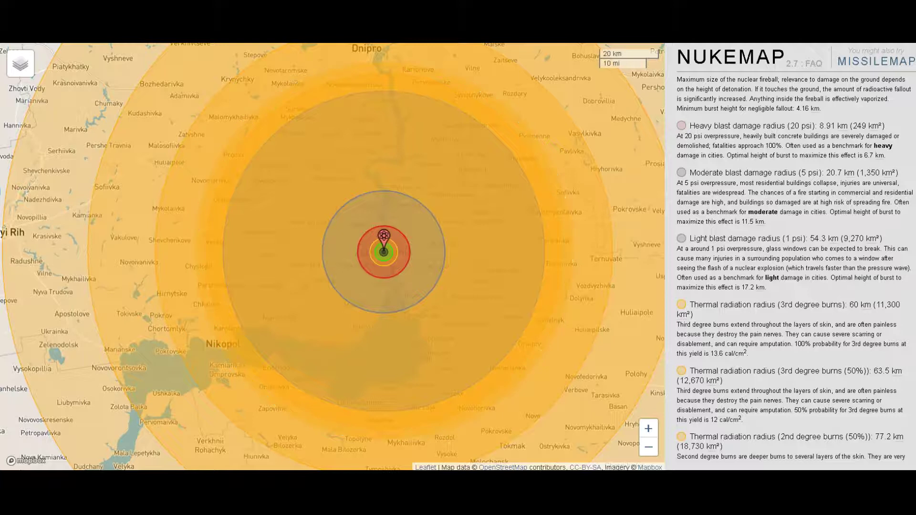
scroll(794, 268, "down", 3)
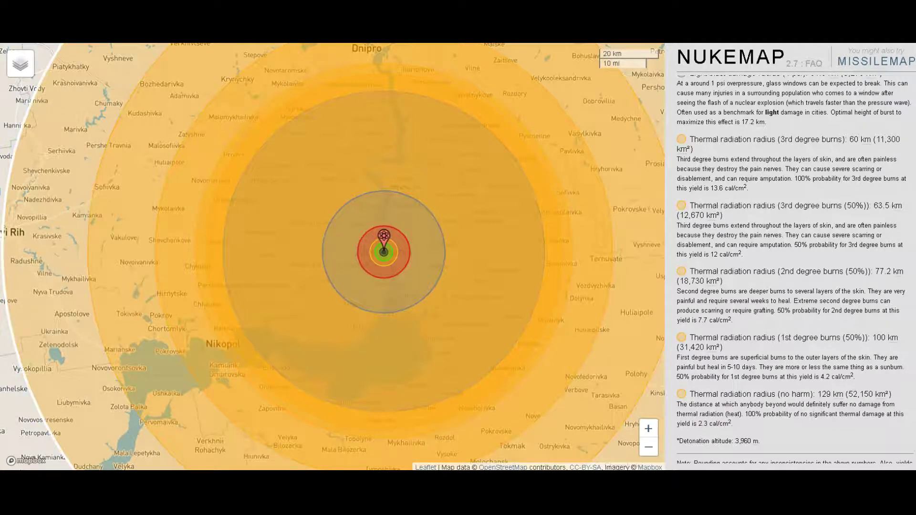
scroll(794, 269, "down", 1)
scroll(561, 321, "down", 1)
left_click_drag(561, 320, 449, 288)
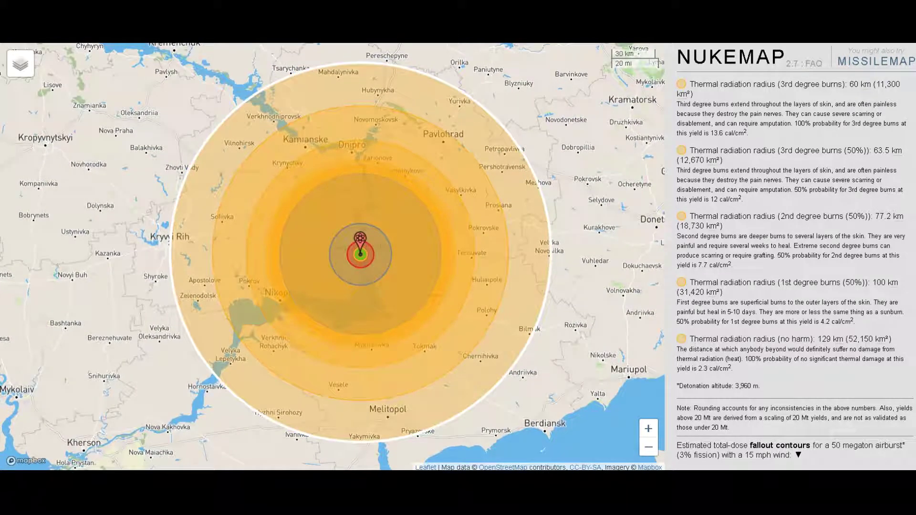